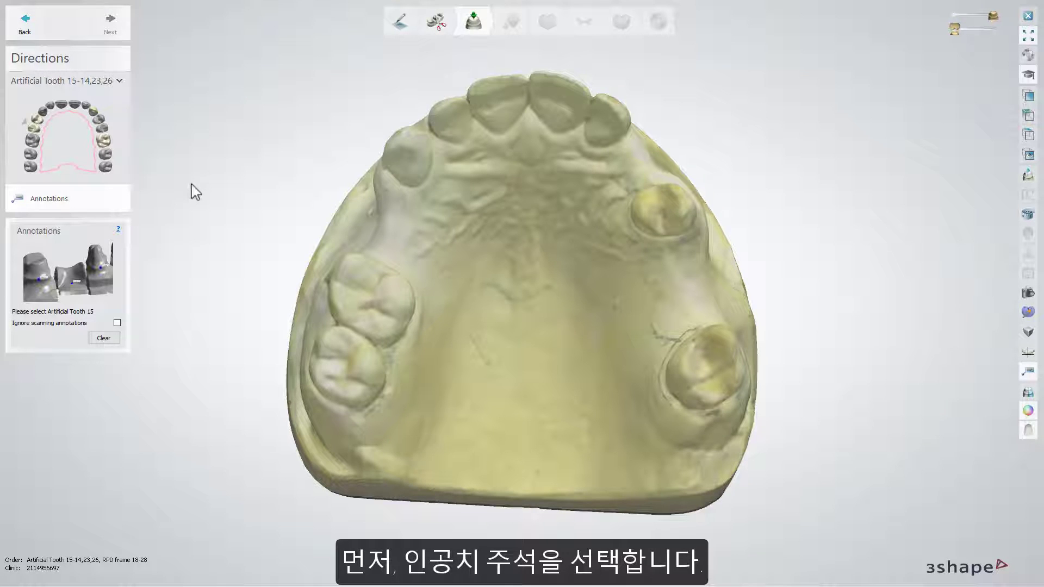
Step: Mark artificial teeth 15, 14, 23 and 26 on the upper jaw, then recheck scan preparation
{"action": "left_click", "coordinate": [384, 251]}
{"action": "left_click", "coordinate": [399, 217]}
{"action": "left_click", "coordinate": [634, 165]}
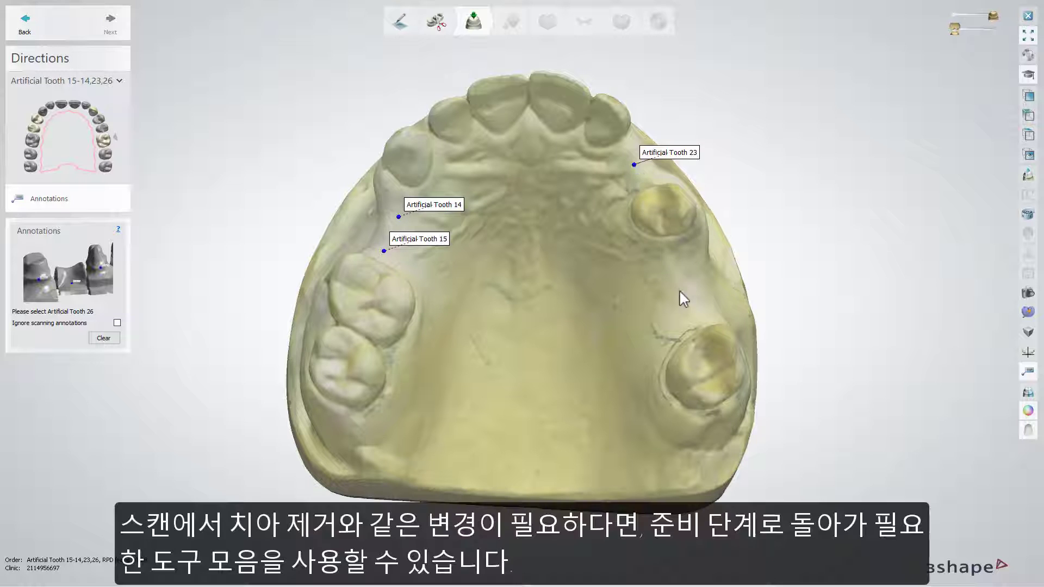
{"action": "left_click", "coordinate": [679, 290]}
{"action": "left_click", "coordinate": [436, 25]}
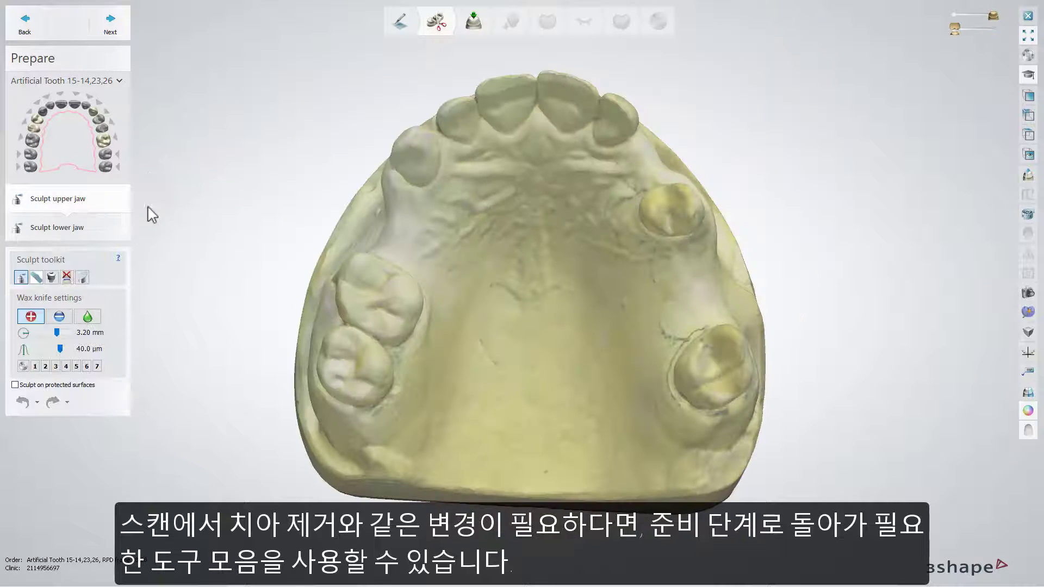
{"action": "left_click", "coordinate": [69, 276]}
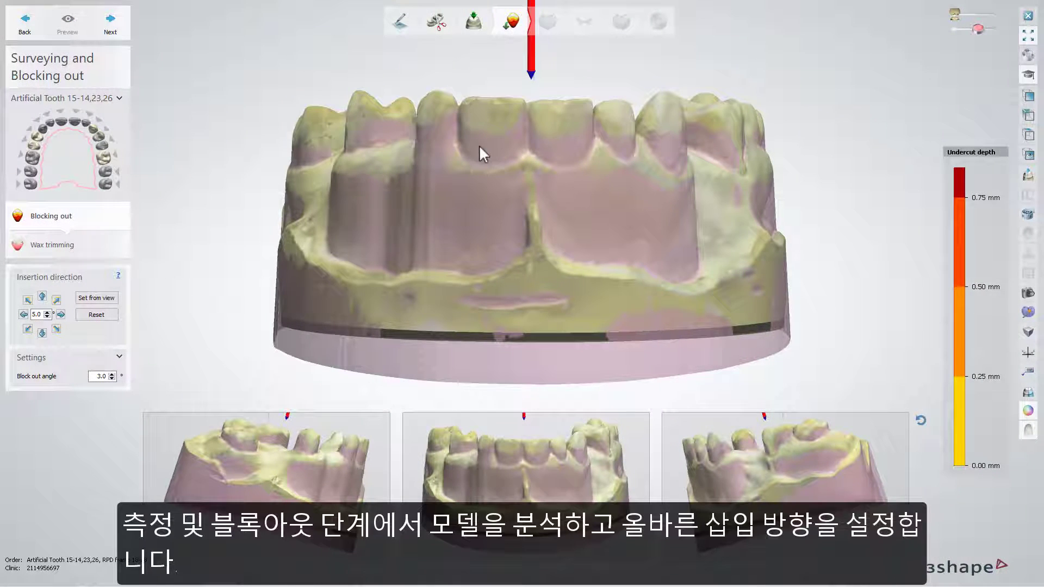
Step: Review undercuts in occlusal and oblique views while passing Wax trimming to Anatomy design
{"action": "mouse_move", "coordinate": [505, 142]}
{"action": "right_mouse_down"}
{"action": "mouse_move", "coordinate": [504, 194]}
{"action": "mouse_move", "coordinate": [504, 146]}
{"action": "right_mouse_up"}
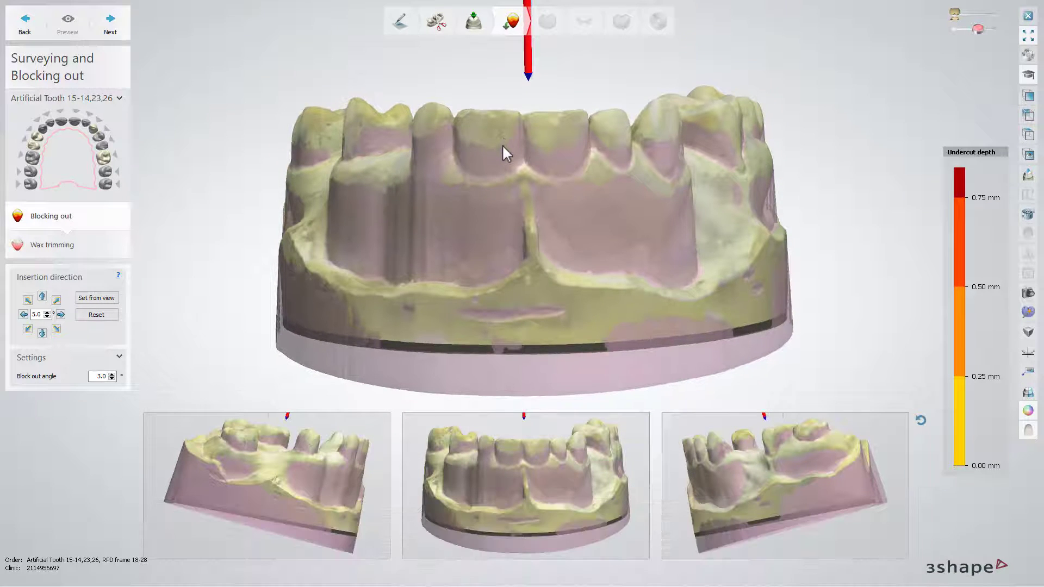
{"action": "left_click", "coordinate": [110, 22]}
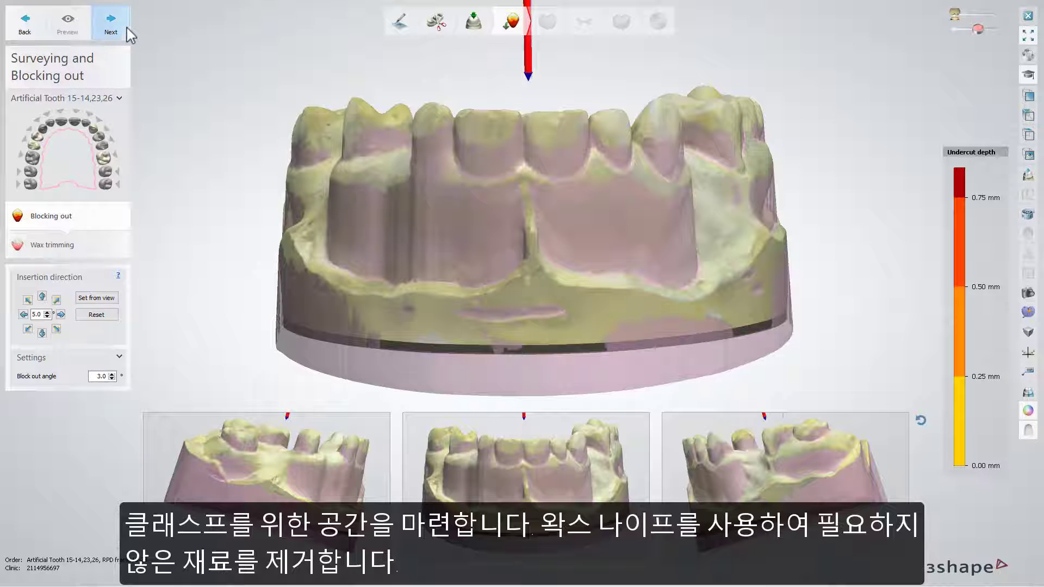
{"action": "right_click_drag", "start_coordinate": [205, 172], "coordinate": [278, 173]}
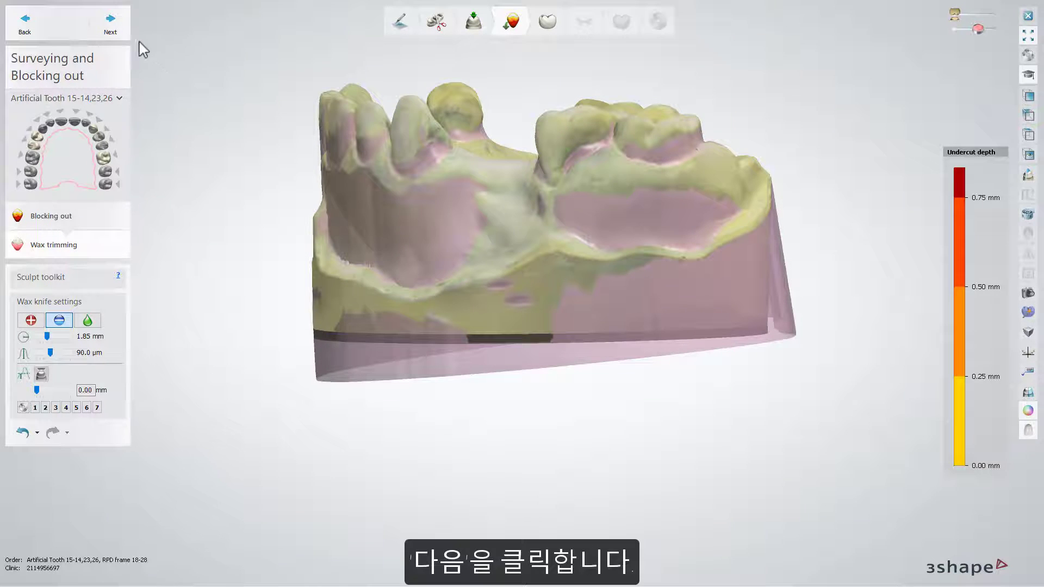
{"action": "left_click", "coordinate": [110, 23]}
Step: Rotate artificial tooth 15 by about 1.82° with Individual transformation
{"action": "left_click", "coordinate": [21, 309]}
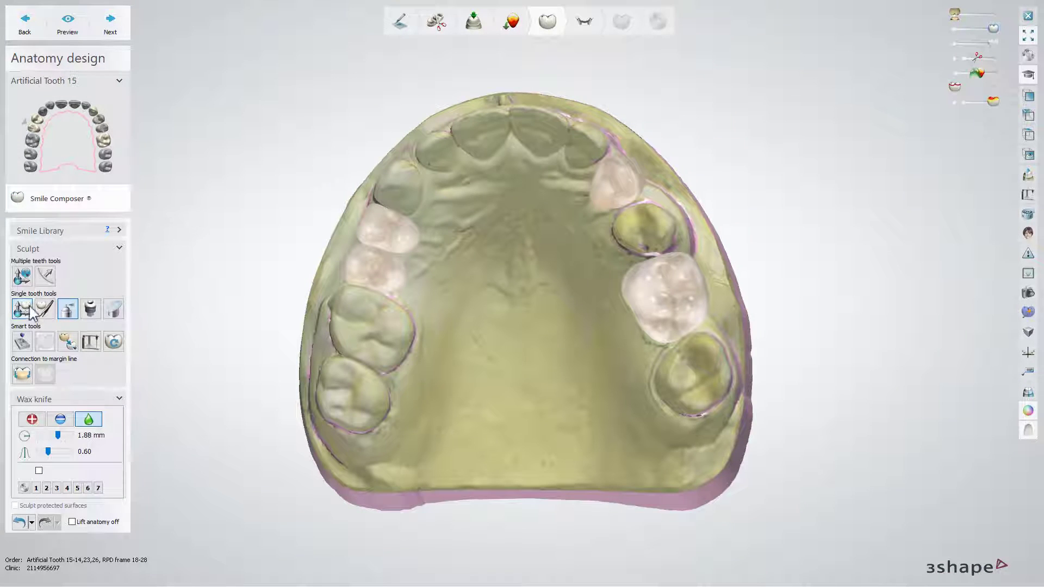
{"action": "mouse_move", "coordinate": [372, 273]}
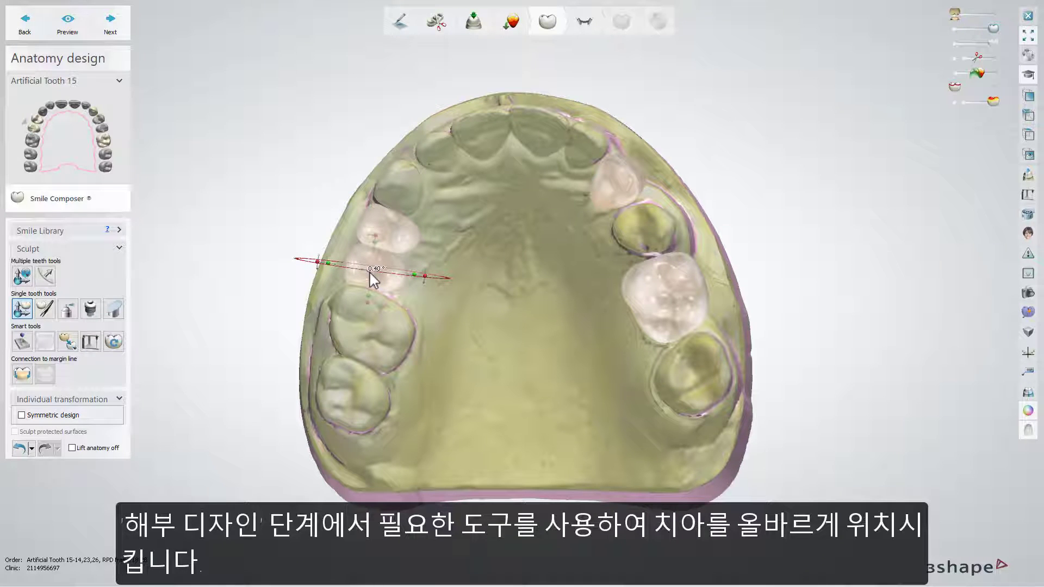
{"action": "left_click_drag", "start_coordinate": [422, 276], "coordinate": [422, 279]}
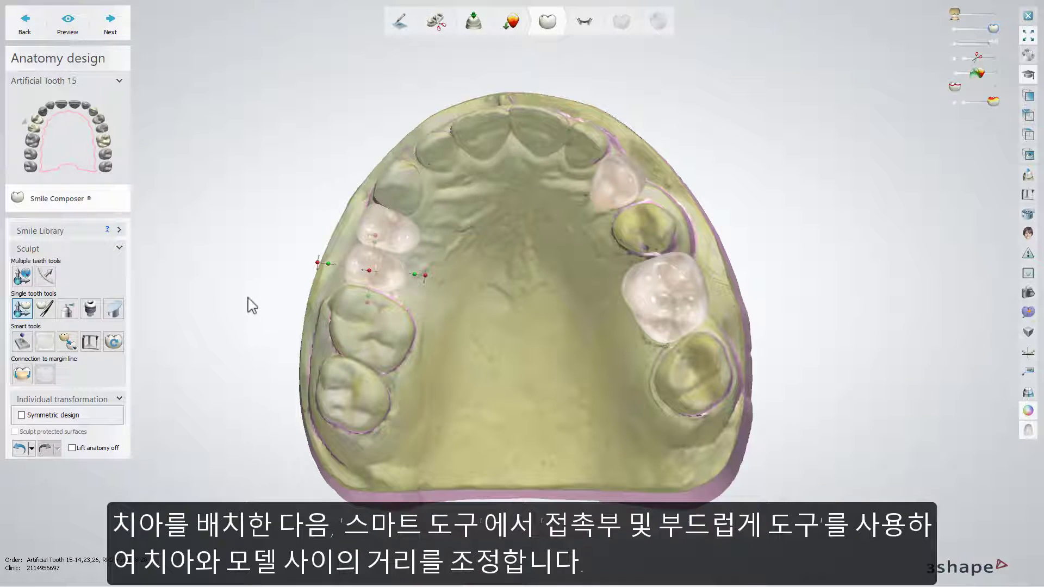
Step: Set contact distance to 0.20 mm with 0.05 mm smoothing and apply it to all teeth
{"action": "left_click", "coordinate": [21, 342]}
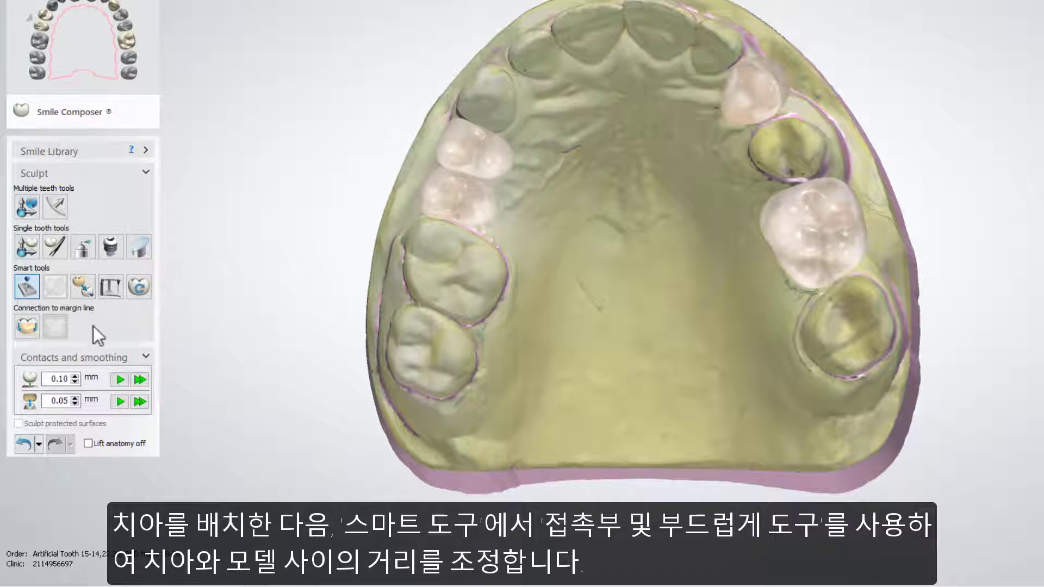
{"action": "left_click", "coordinate": [76, 375]}
{"action": "left_click", "coordinate": [146, 380]}
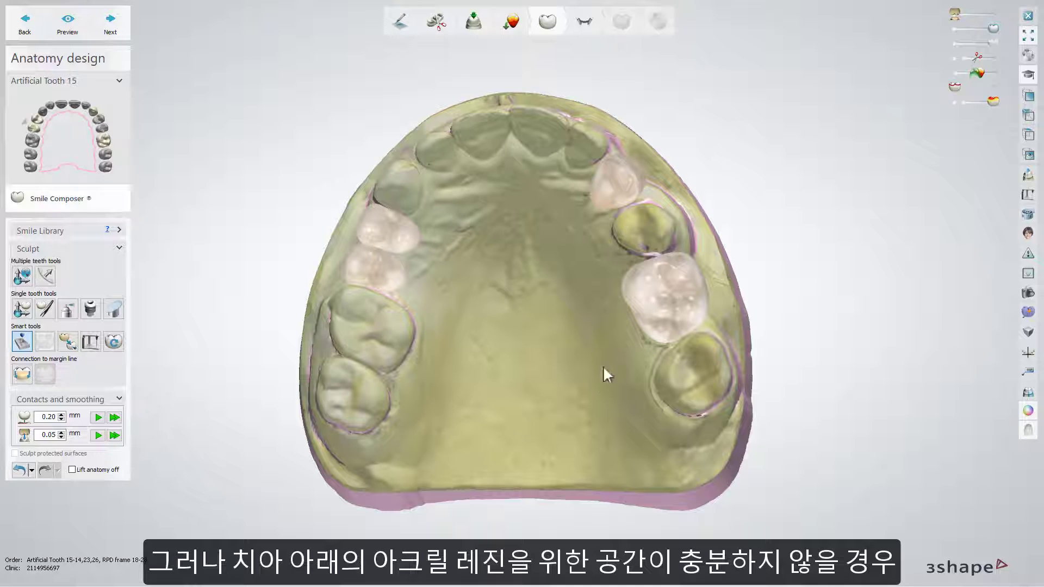
Step: With the jaw model hidden, lift artificial tooth 26 from 0.55 to 0.86 mm, then continue to RPD design
{"action": "left_click", "coordinate": [955, 73]}
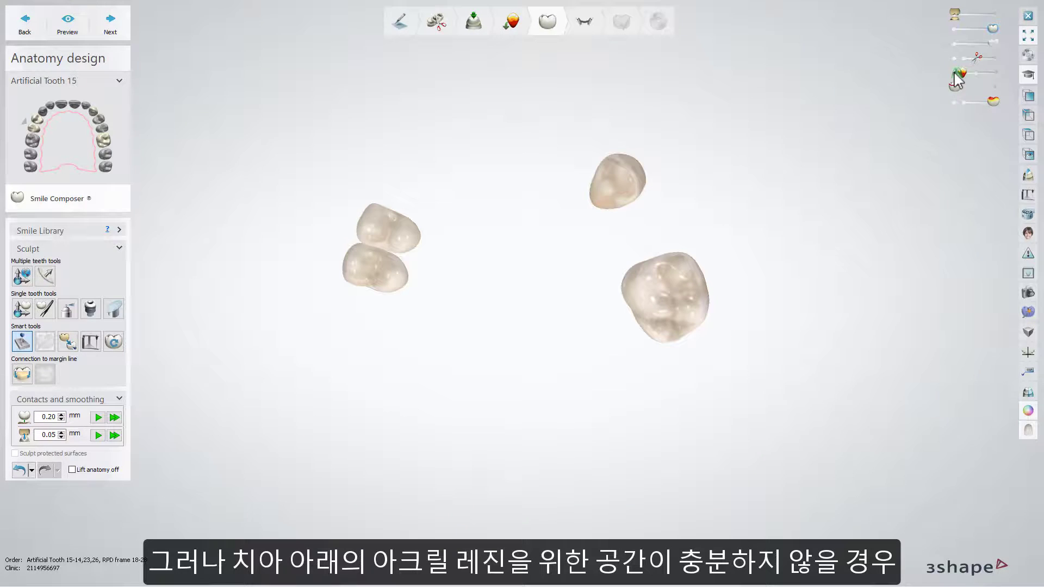
{"action": "right_click_drag", "start_coordinate": [827, 256], "coordinate": [760, 256]}
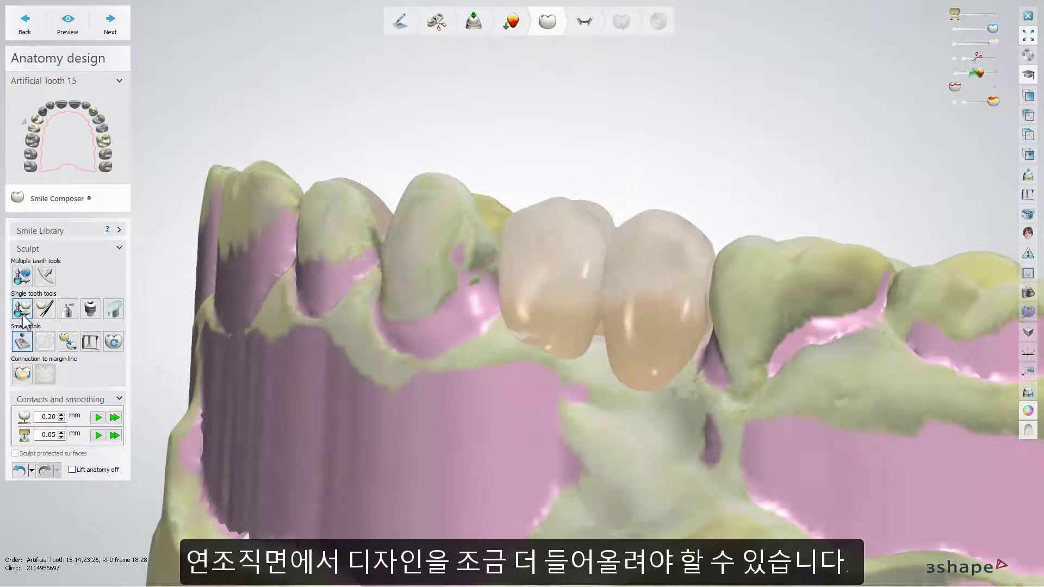
{"action": "left_click", "coordinate": [22, 312]}
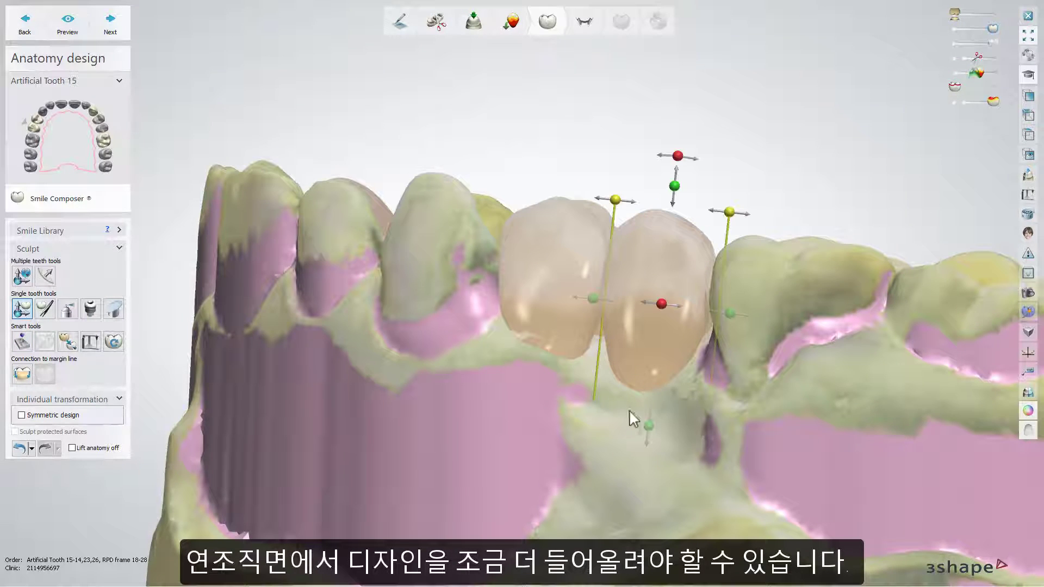
{"action": "left_click_drag", "start_coordinate": [650, 426], "coordinate": [653, 417]}
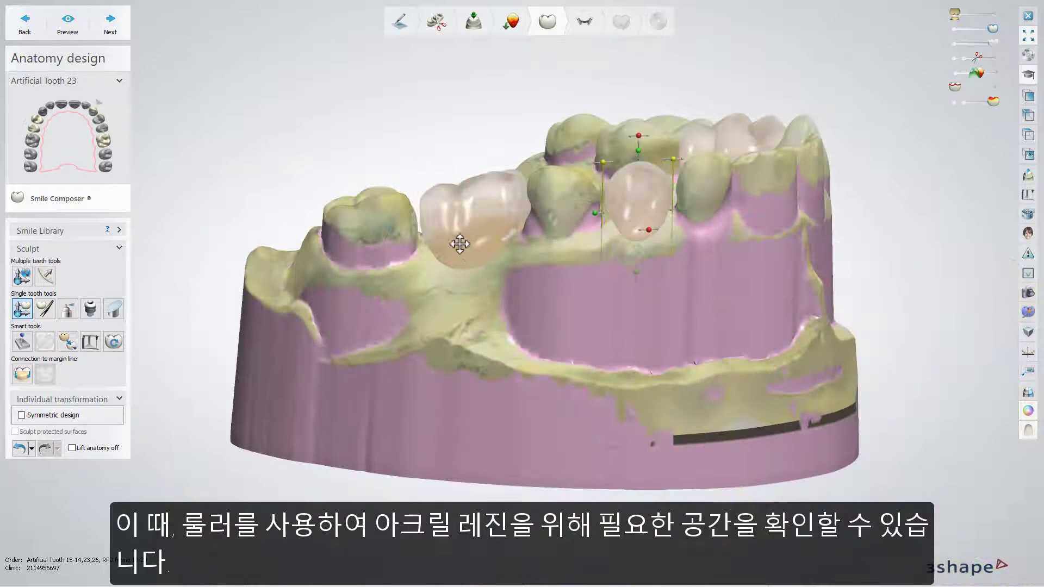
{"action": "left_click", "coordinate": [460, 244]}
{"action": "mouse_move", "coordinate": [490, 280]}
{"action": "left_click_drag", "start_coordinate": [490, 278], "coordinate": [489, 275]}
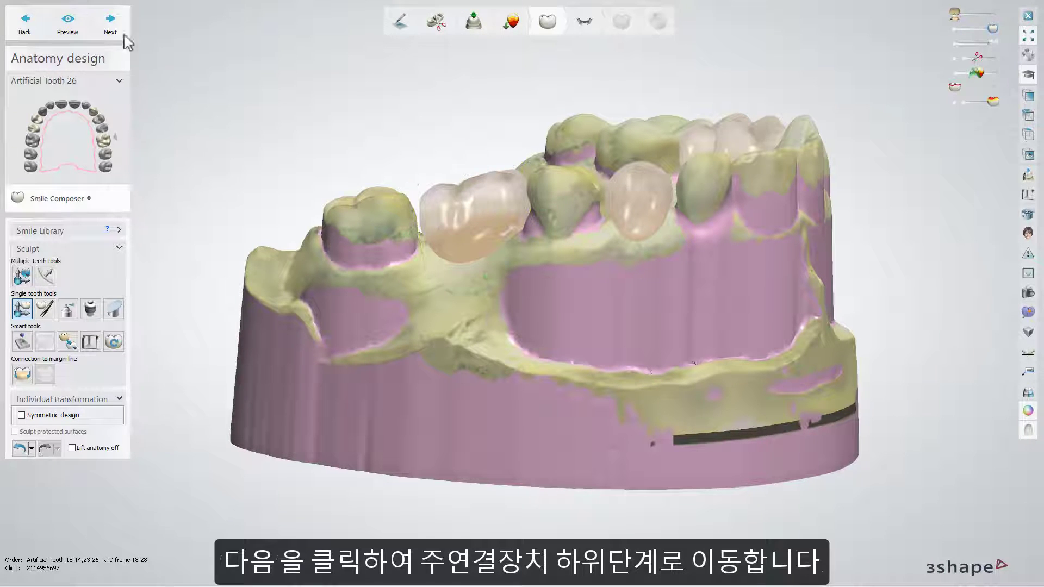
{"action": "left_click", "coordinate": [111, 25]}
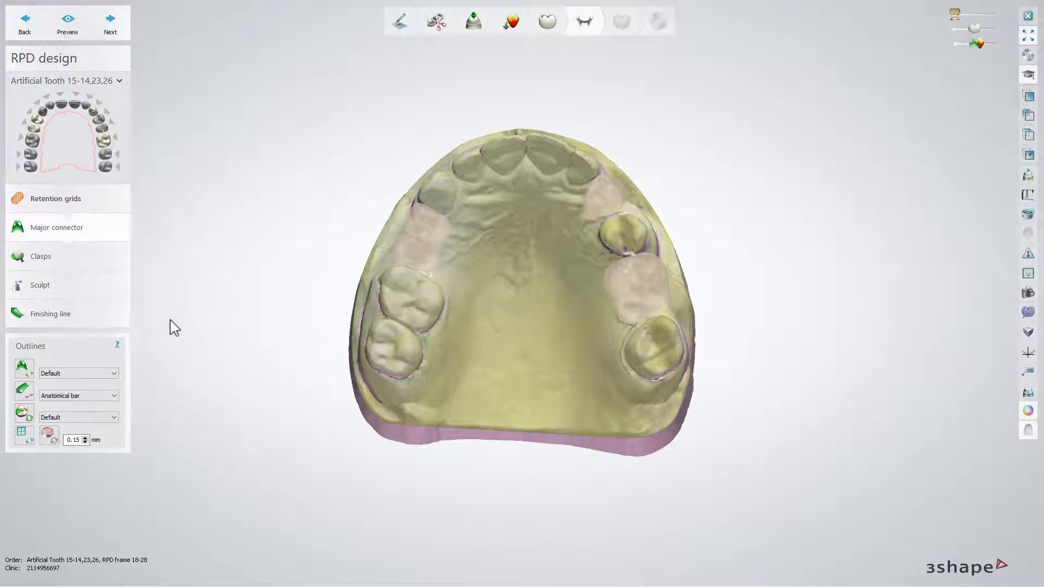
Step: Set the major connector outline's wax thickness to 0.50 mm
{"action": "left_click", "coordinate": [28, 371]}
{"action": "left_click", "coordinate": [90, 490]}
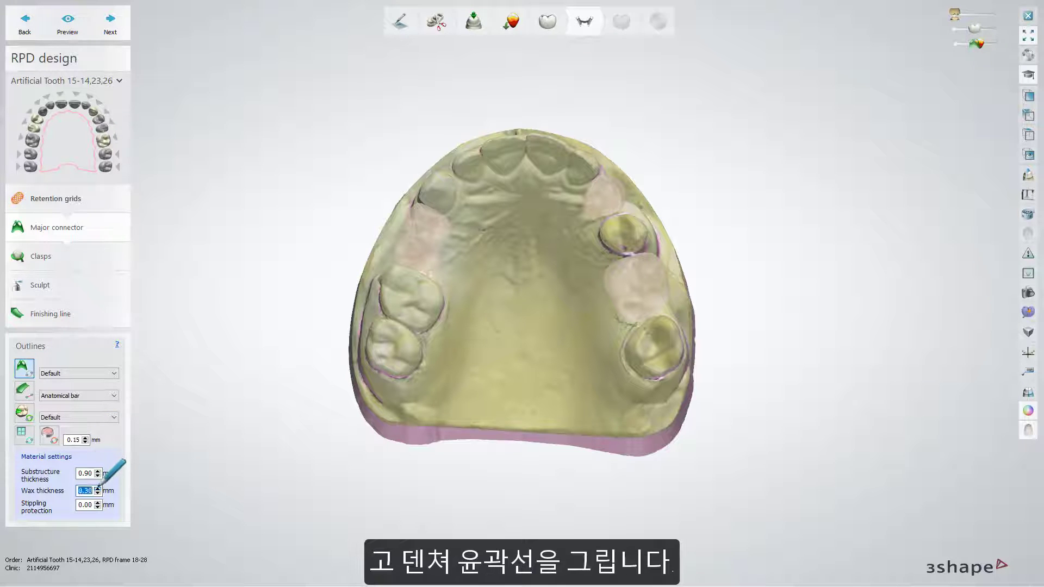
{"action": "left_click", "coordinate": [98, 488]}
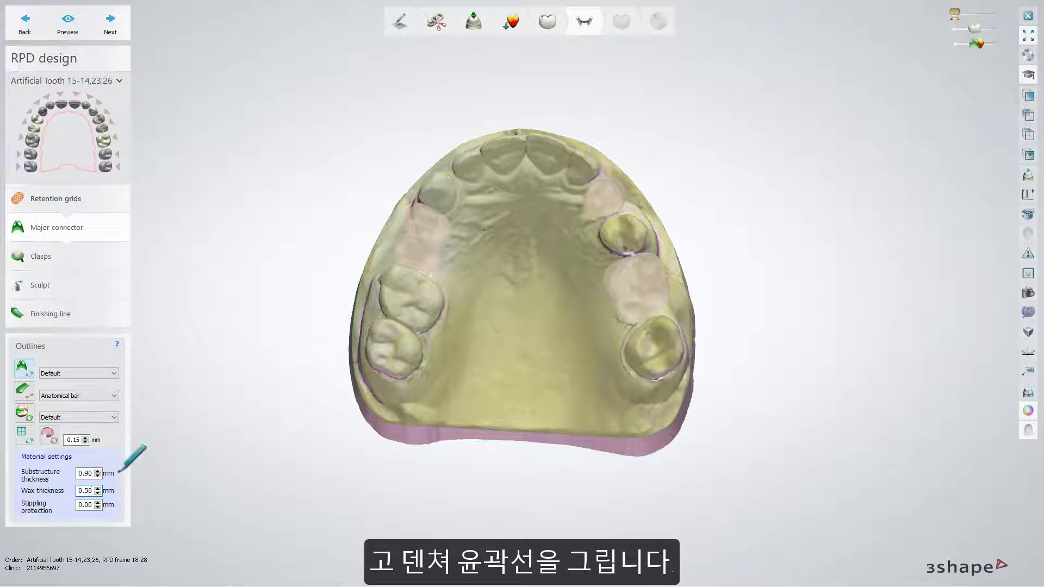
Step: Draw the major connector outline from the left molar, finish it, and move to Sculpt
{"action": "left_click", "coordinate": [423, 335]}
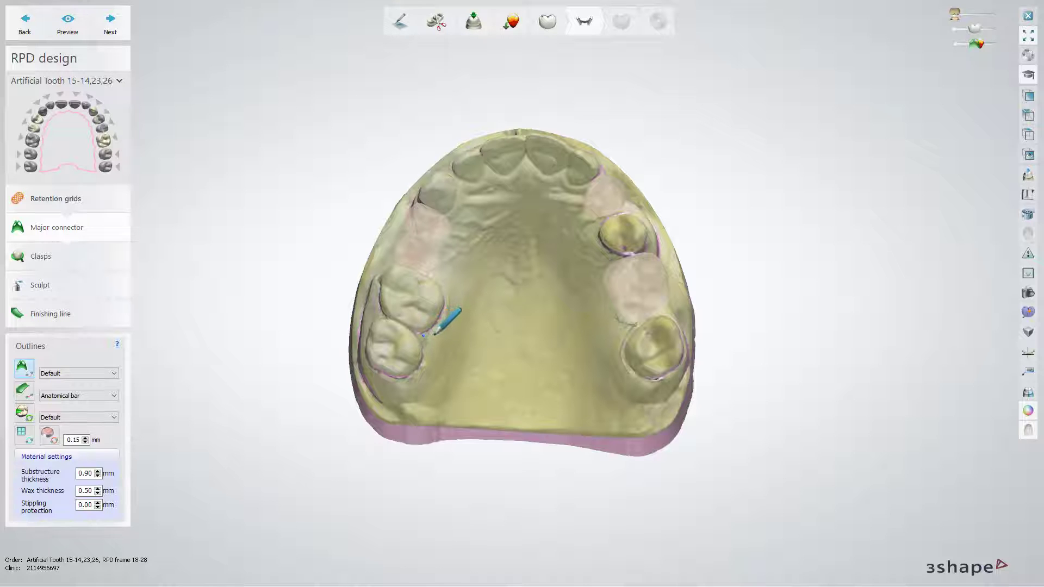
{"action": "left_click", "coordinate": [449, 315]}
{"action": "left_click", "coordinate": [455, 304]}
{"action": "left_click", "coordinate": [461, 294]}
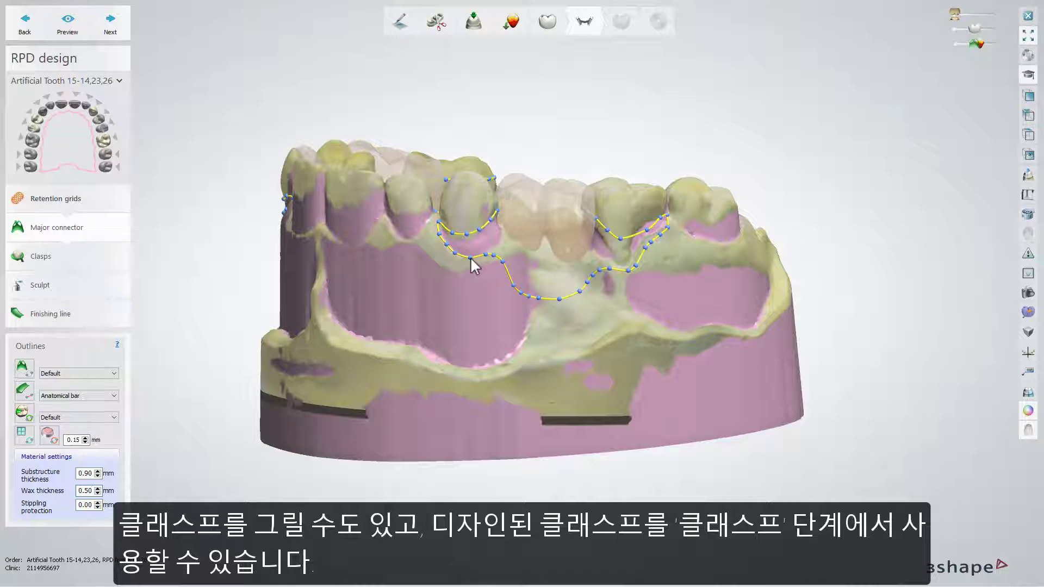
{"action": "right_click", "coordinate": [474, 266]}
{"action": "left_click", "coordinate": [501, 309]}
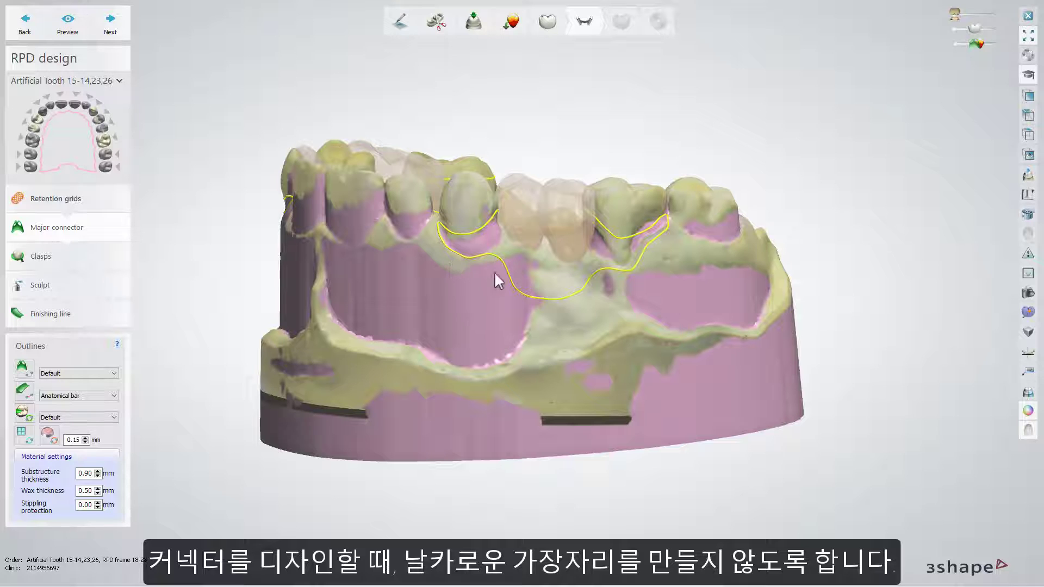
{"action": "left_click", "coordinate": [551, 300]}
{"action": "left_click", "coordinate": [126, 284]}
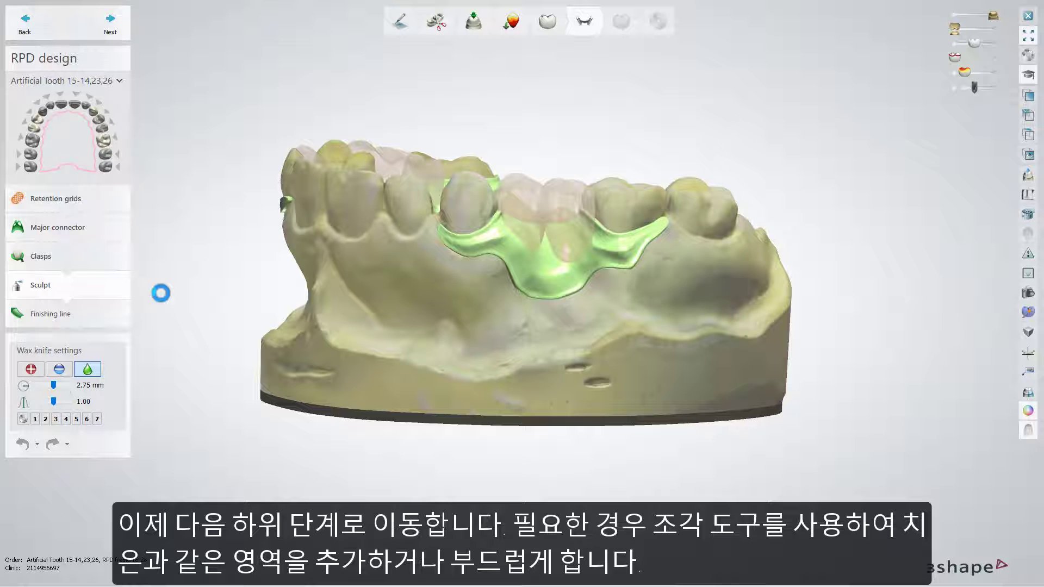
Step: Smooth and build up the green connector with the Wax knife in Add mode, then reach Finalize
{"action": "left_click_drag", "start_coordinate": [535, 278], "coordinate": [608, 257]}
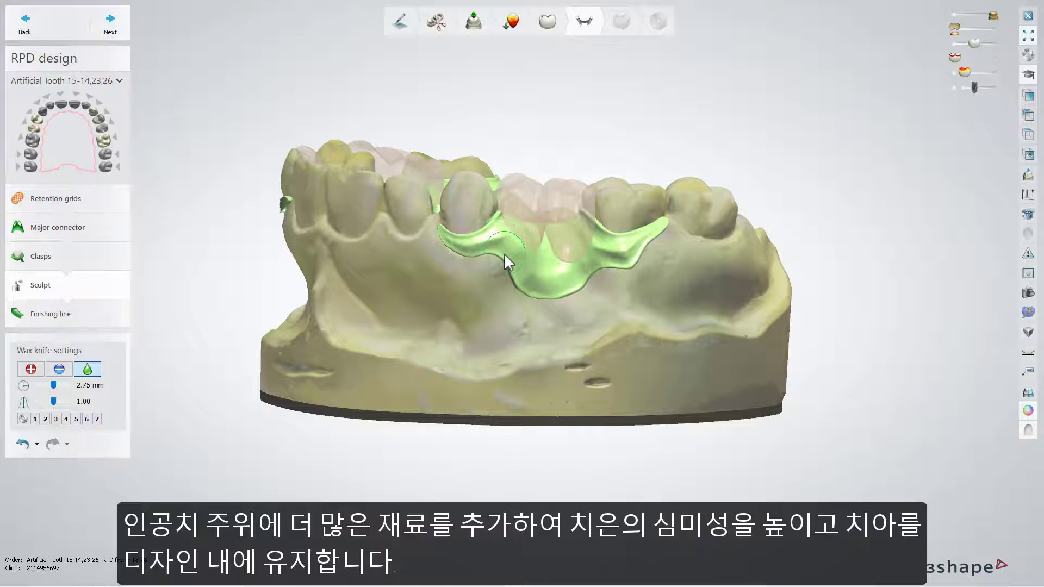
{"action": "left_click", "coordinate": [31, 369]}
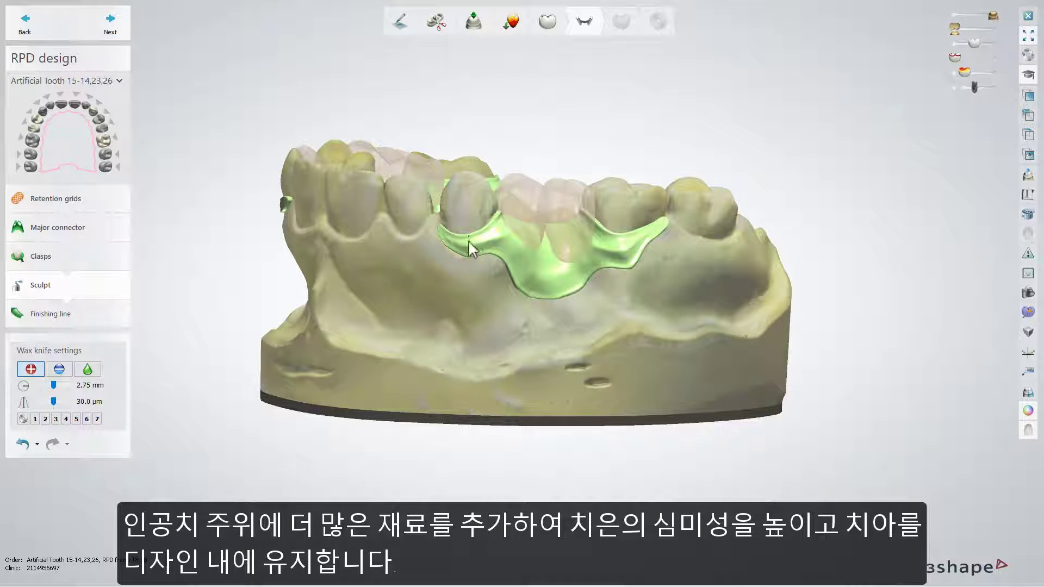
{"action": "mouse_move", "coordinate": [526, 249]}
{"action": "left_mouse_down"}
{"action": "mouse_move", "coordinate": [559, 272]}
{"action": "mouse_move", "coordinate": [583, 269]}
{"action": "left_mouse_up"}
{"action": "scroll", "coordinate": [583, 262], "scroll_direction": "down", "scroll_amount": 3, "text": "shift"}
{"action": "scroll", "coordinate": [583, 262], "scroll_direction": "down", "scroll_amount": 5, "text": "ctrl"}
{"action": "mouse_move", "coordinate": [589, 261]}
{"action": "left_mouse_down"}
{"action": "mouse_move", "coordinate": [577, 274]}
{"action": "mouse_move", "coordinate": [559, 264]}
{"action": "left_mouse_up"}
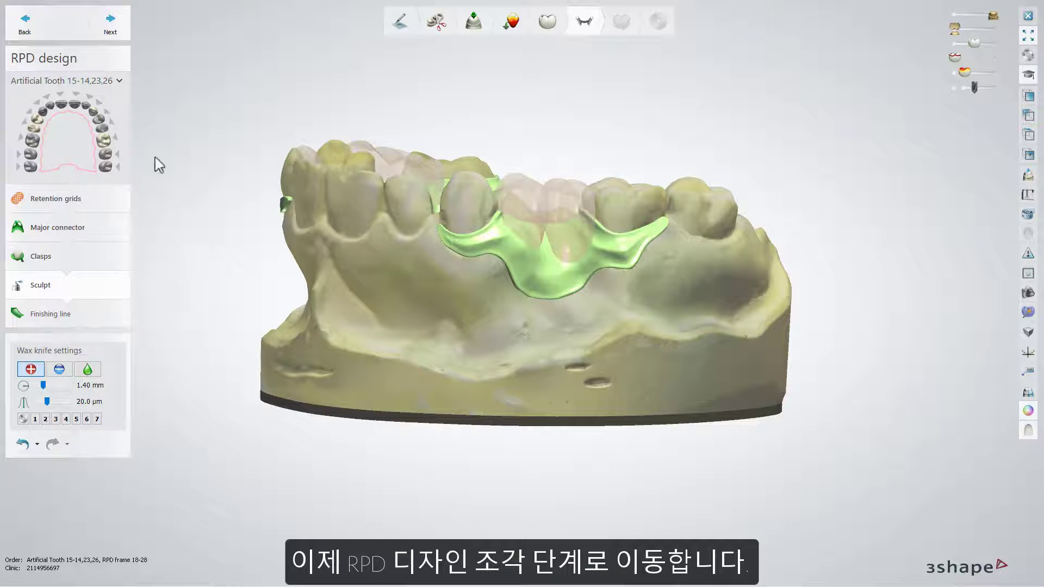
{"action": "left_click", "coordinate": [126, 37]}
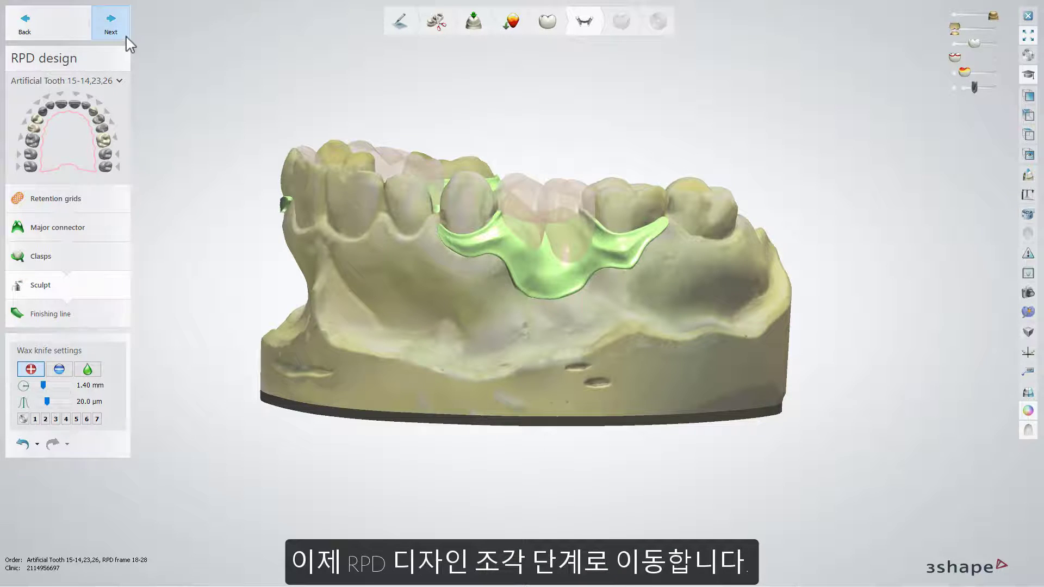
{"action": "left_click", "coordinate": [127, 34]}
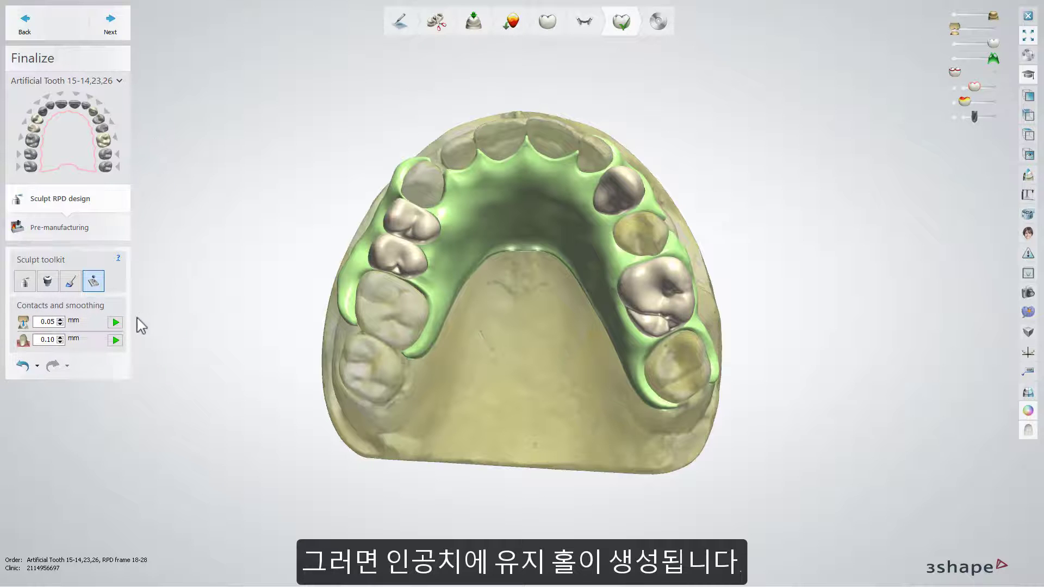
Step: Apply the contact and smoothing correction, inspect the framework without teeth, and open Pre-manufacturing
{"action": "left_click", "coordinate": [116, 340]}
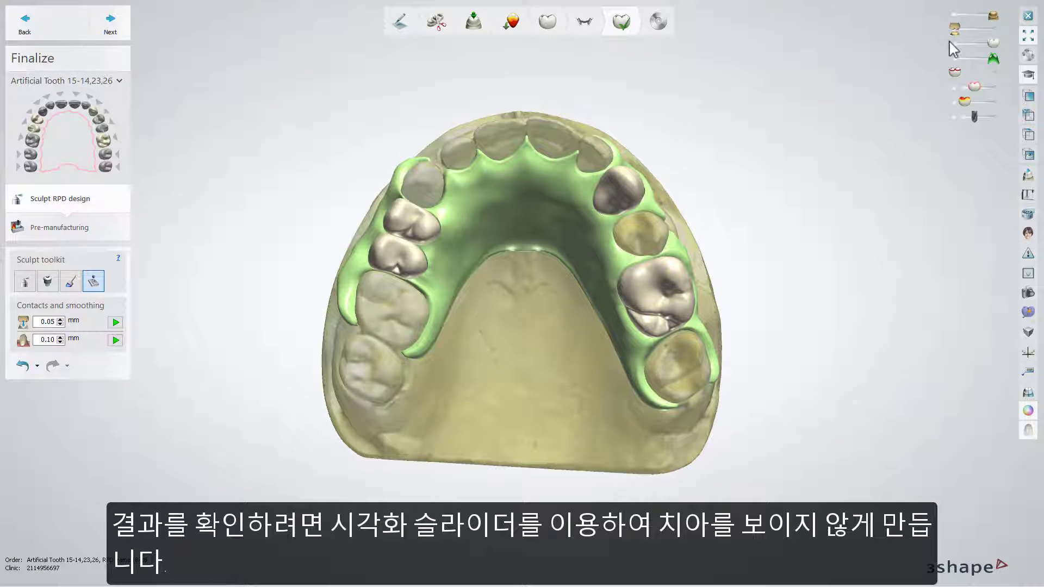
{"action": "left_click", "coordinate": [953, 43]}
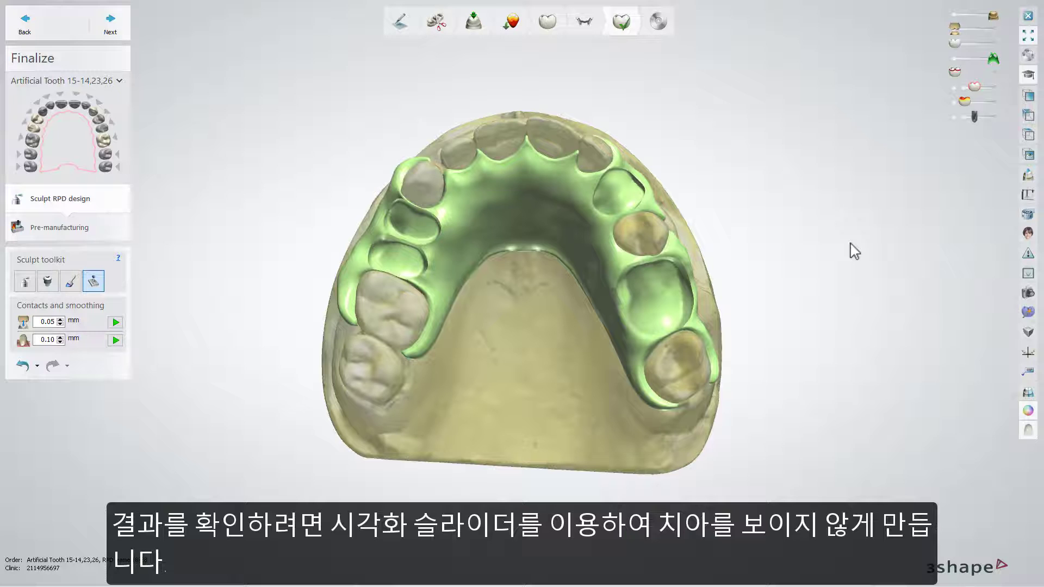
{"action": "right_click_drag", "start_coordinate": [854, 251], "coordinate": [841, 250]}
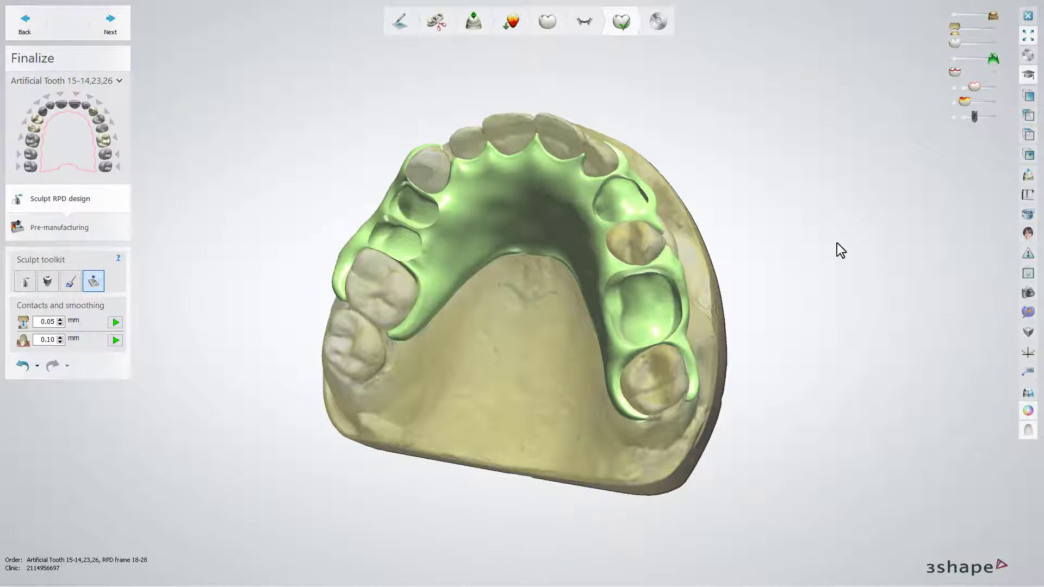
{"action": "left_click", "coordinate": [993, 43]}
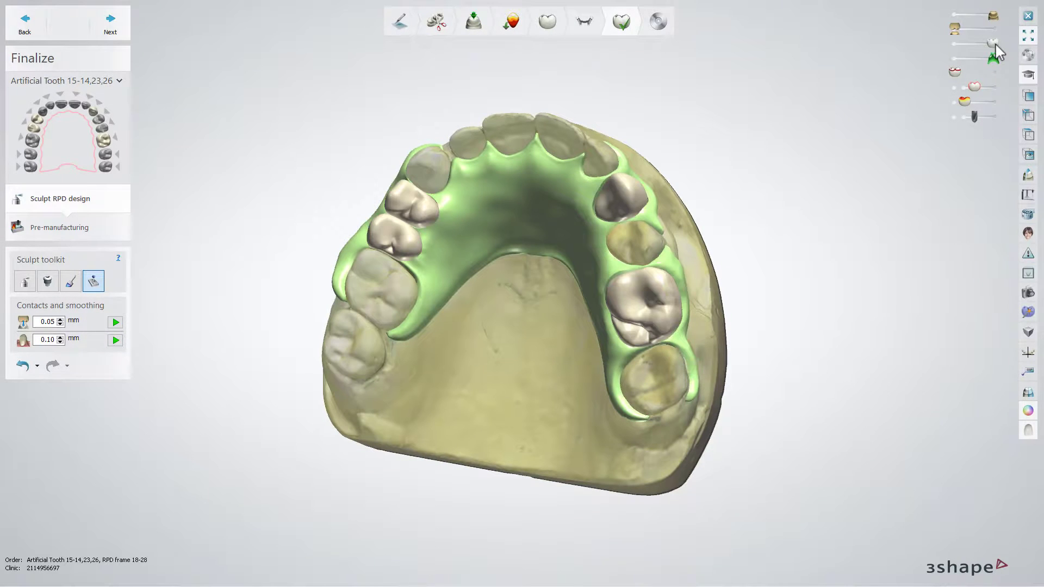
{"action": "left_click", "coordinate": [126, 230]}
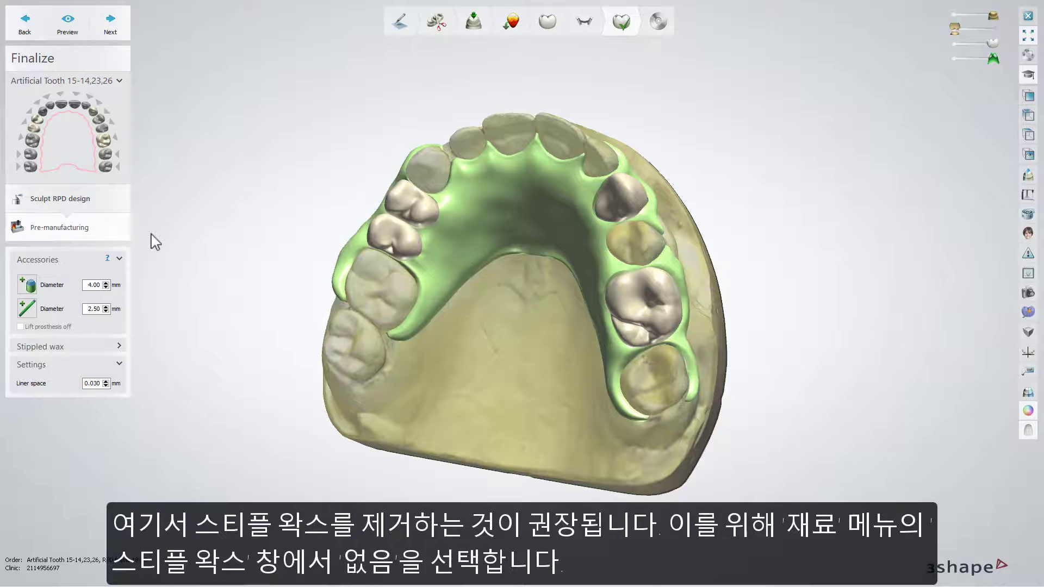
Step: Set the stippled wax material to None and advance to the Save step
{"action": "left_click", "coordinate": [119, 346]}
{"action": "left_click", "coordinate": [115, 367]}
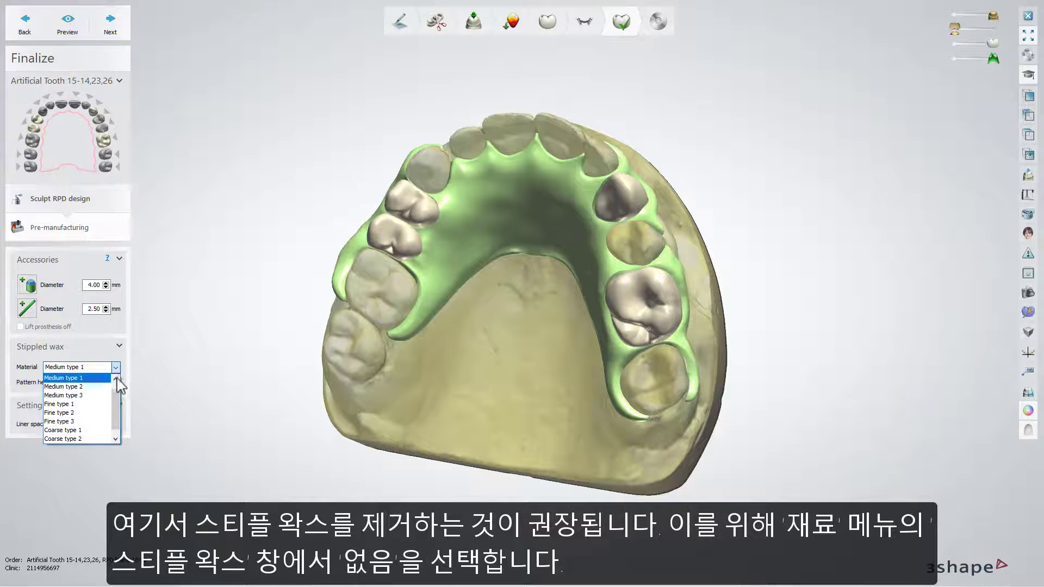
{"action": "left_click", "coordinate": [115, 380]}
{"action": "left_click", "coordinate": [103, 375]}
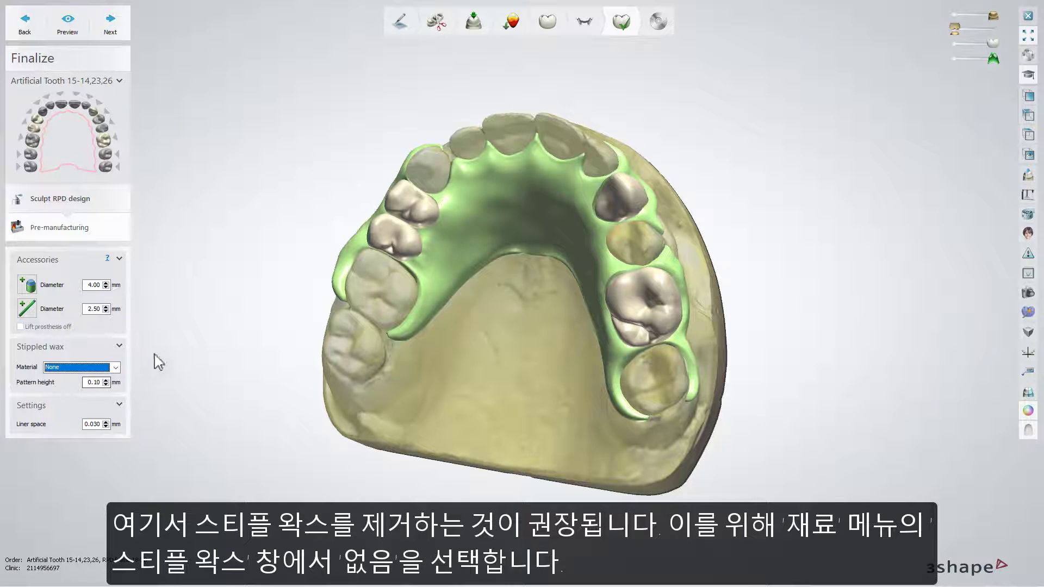
{"action": "left_click", "coordinate": [171, 340]}
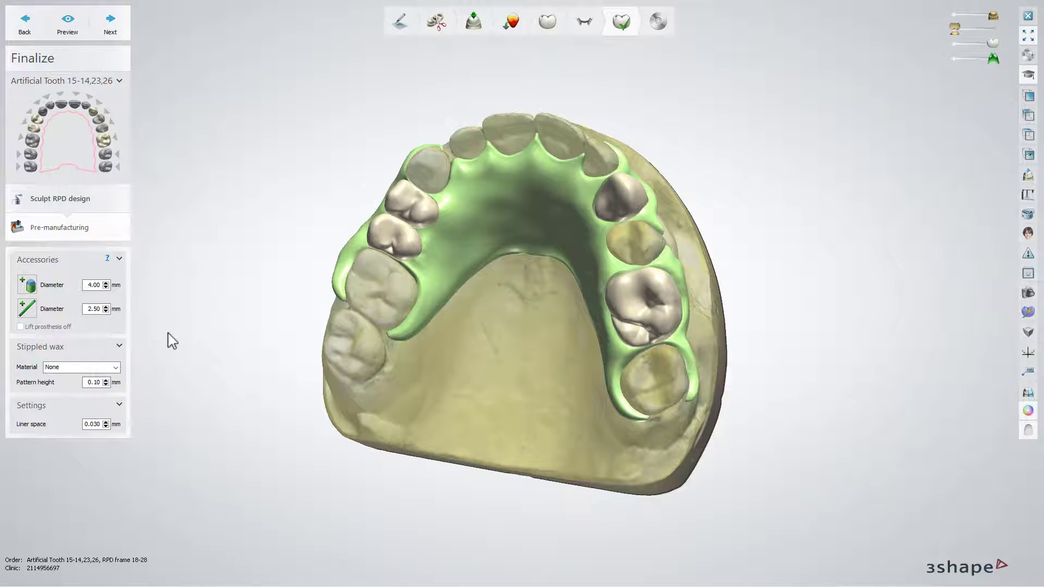
{"action": "left_click", "coordinate": [120, 33]}
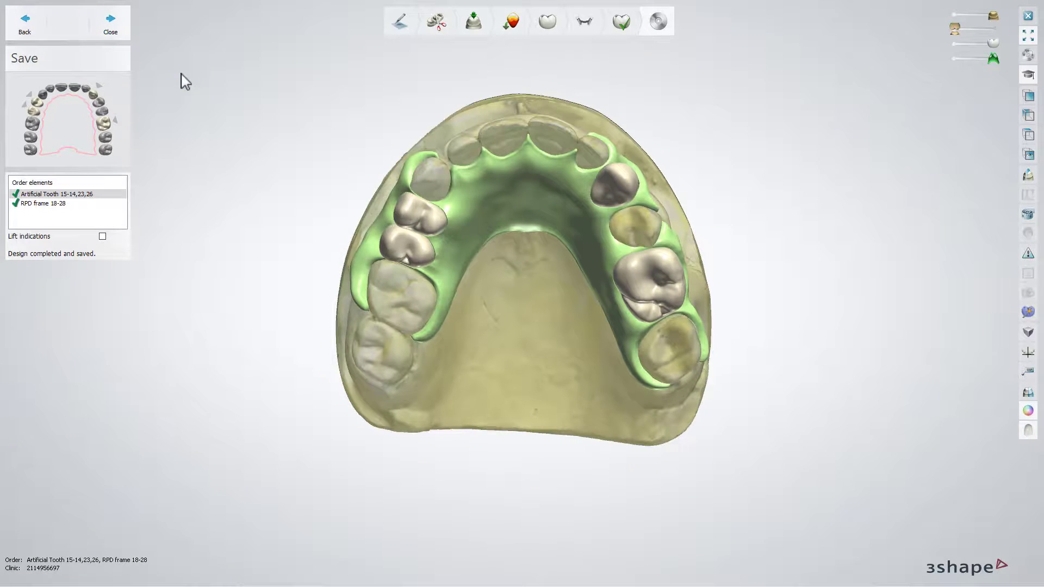
Step: Close the designer and generate CAM output for the RPD order via Advanced
{"action": "left_click", "coordinate": [119, 27]}
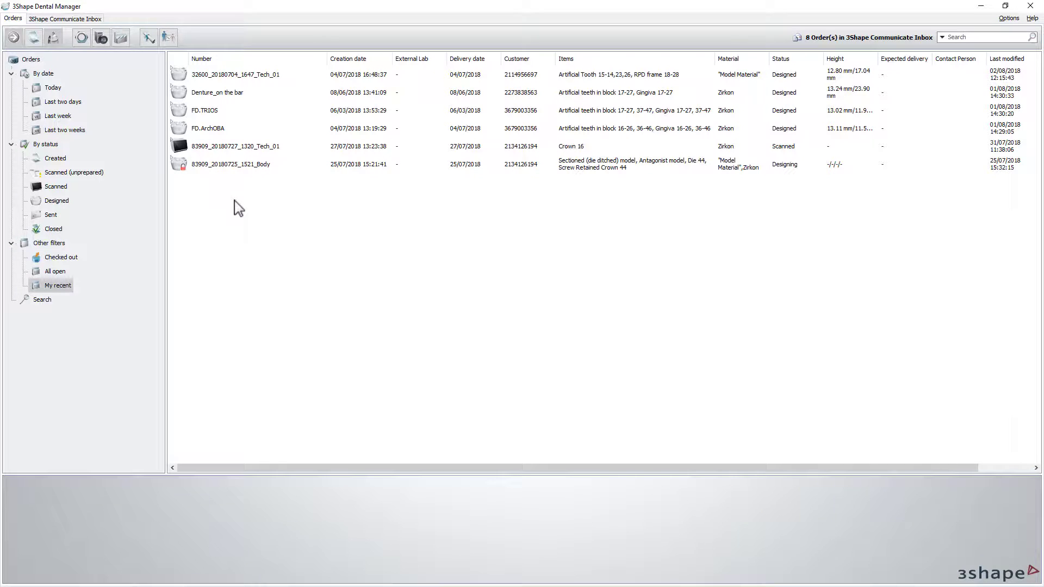
{"action": "left_click", "coordinate": [239, 76]}
{"action": "right_click", "coordinate": [238, 75]}
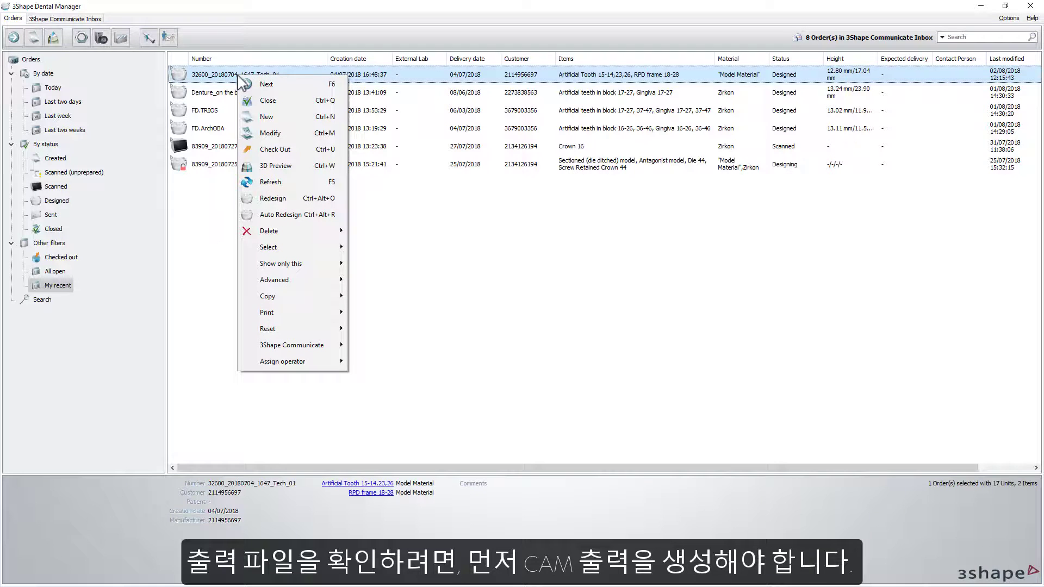
{"action": "mouse_move", "coordinate": [304, 280]}
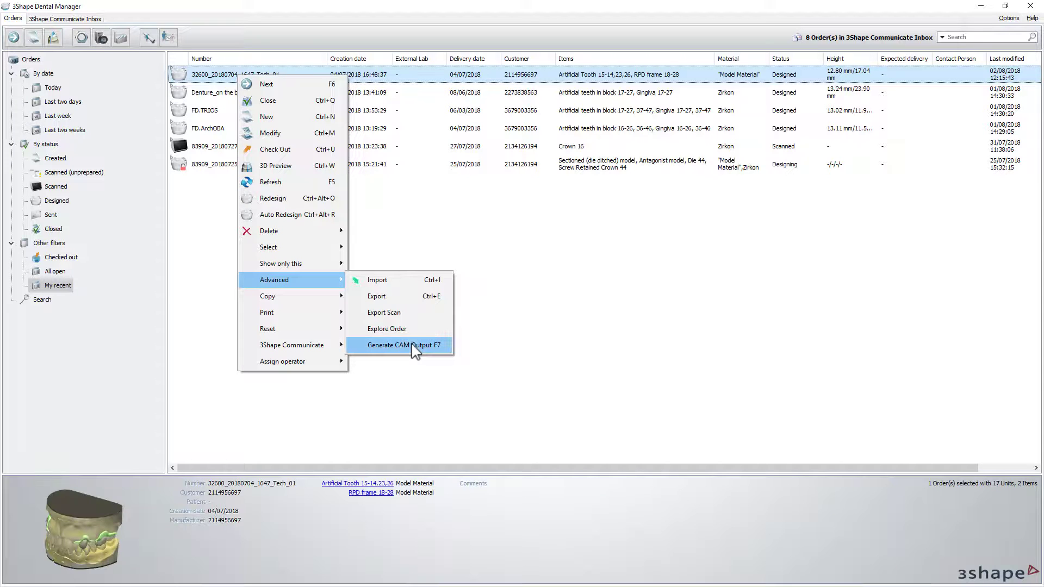
{"action": "left_click", "coordinate": [415, 348]}
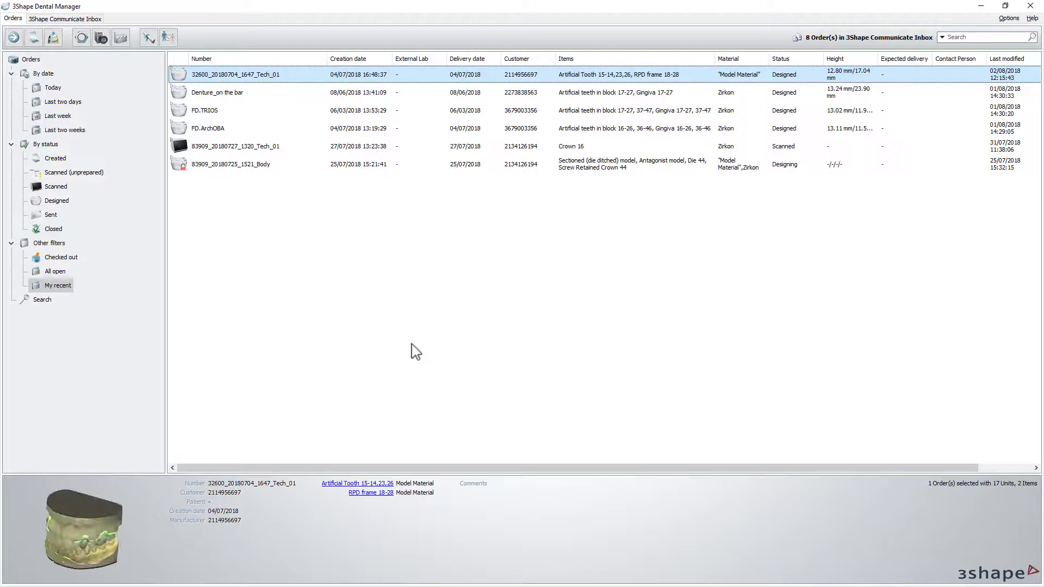
Step: Open the order's CAM output folder with Advanced > Explore CAM
{"action": "right_click", "coordinate": [278, 77]}
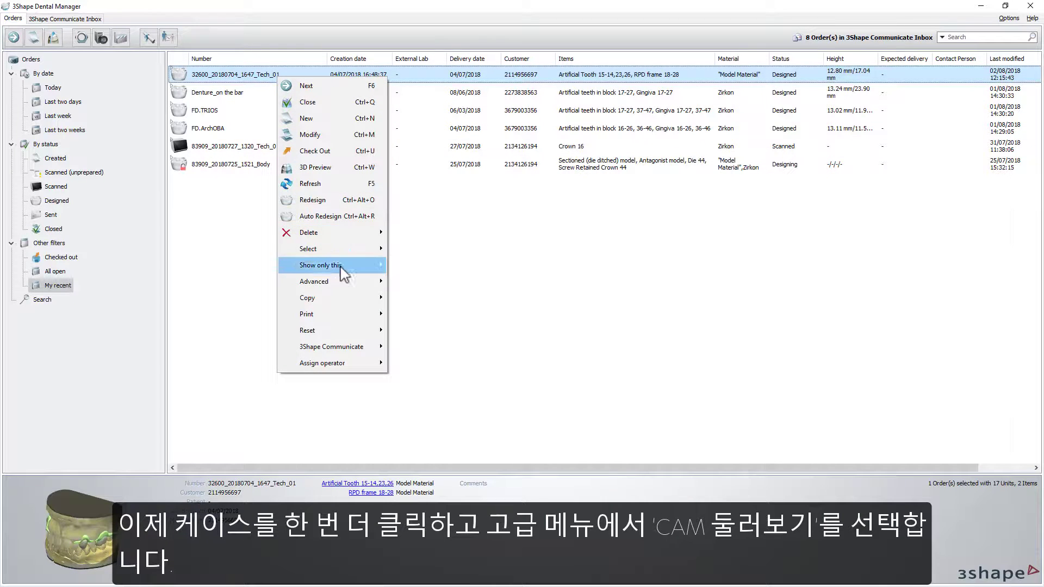
{"action": "mouse_move", "coordinate": [341, 285]}
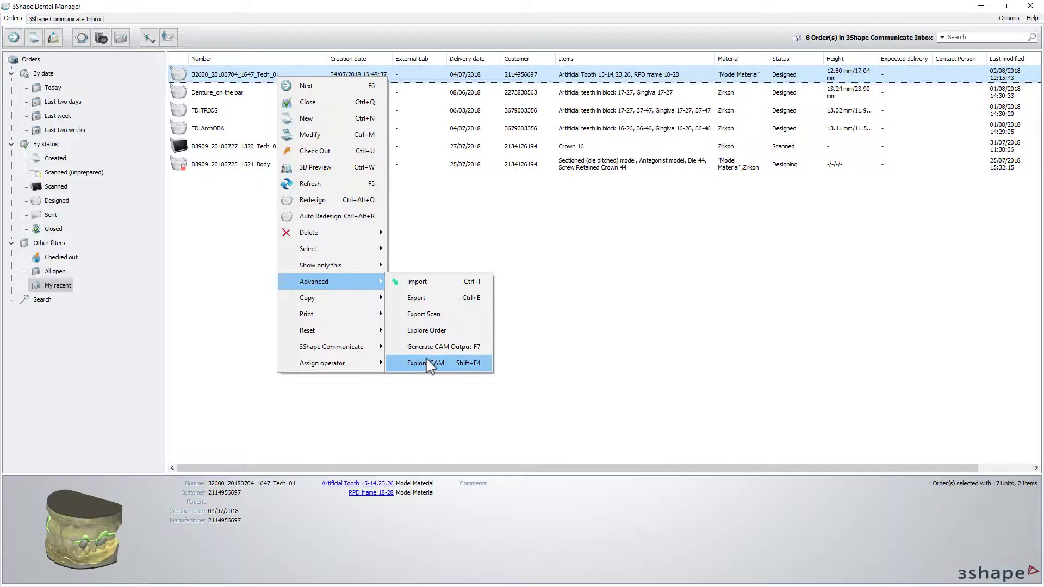
{"action": "left_click", "coordinate": [426, 363]}
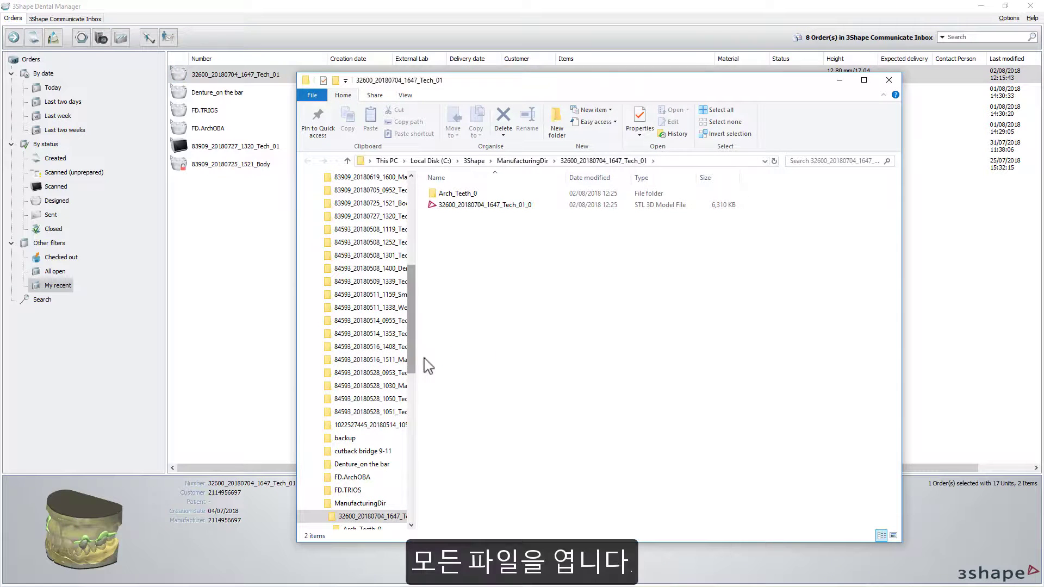
Step: Preview the framework STL, then open all four Arch_Teeth_0 tooth STL files in 3Shape 3D Viewer
{"action": "double_click", "coordinate": [483, 205]}
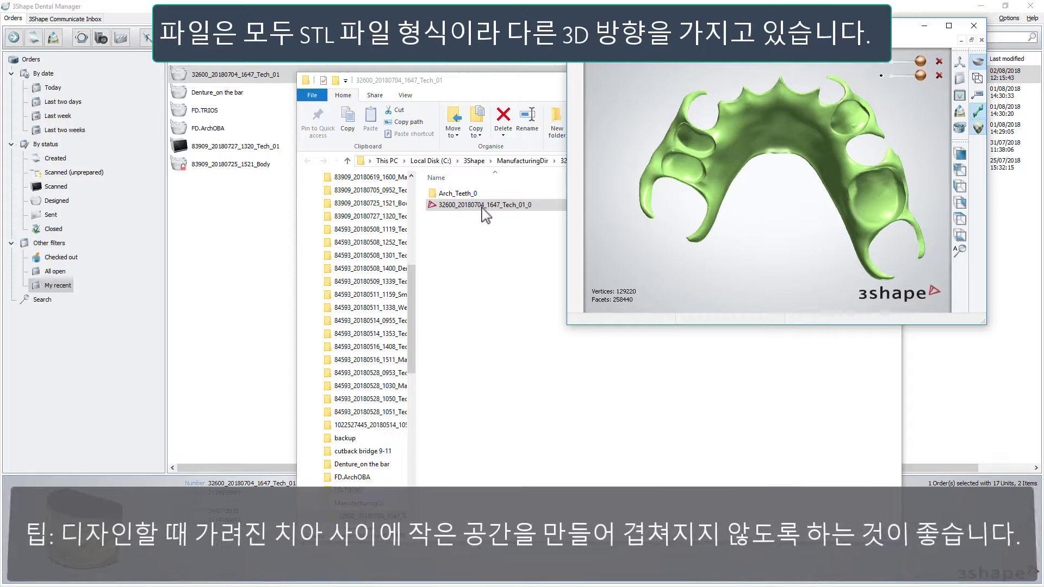
{"action": "left_click", "coordinate": [482, 207]}
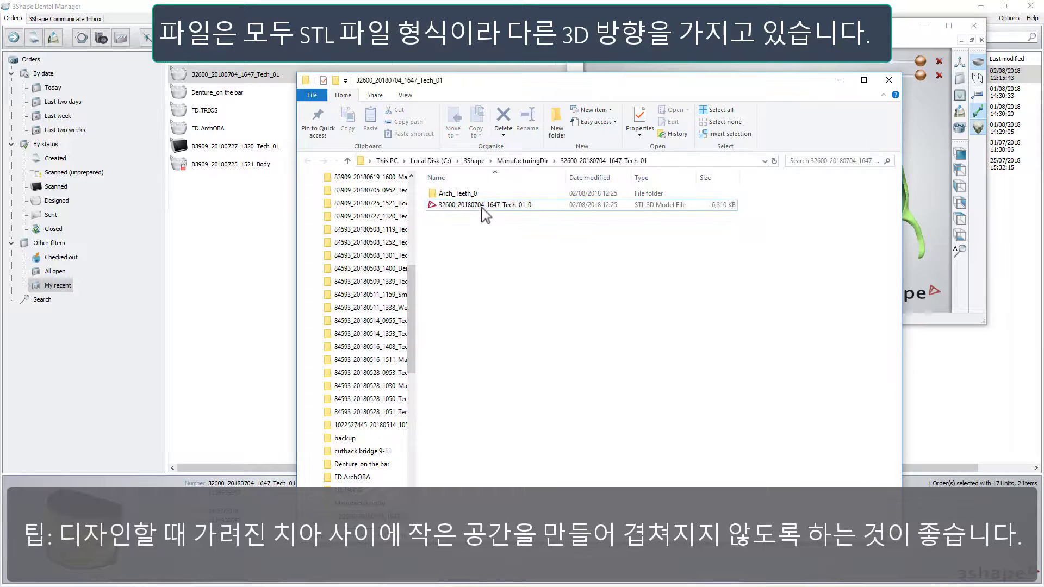
{"action": "double_click", "coordinate": [478, 193]}
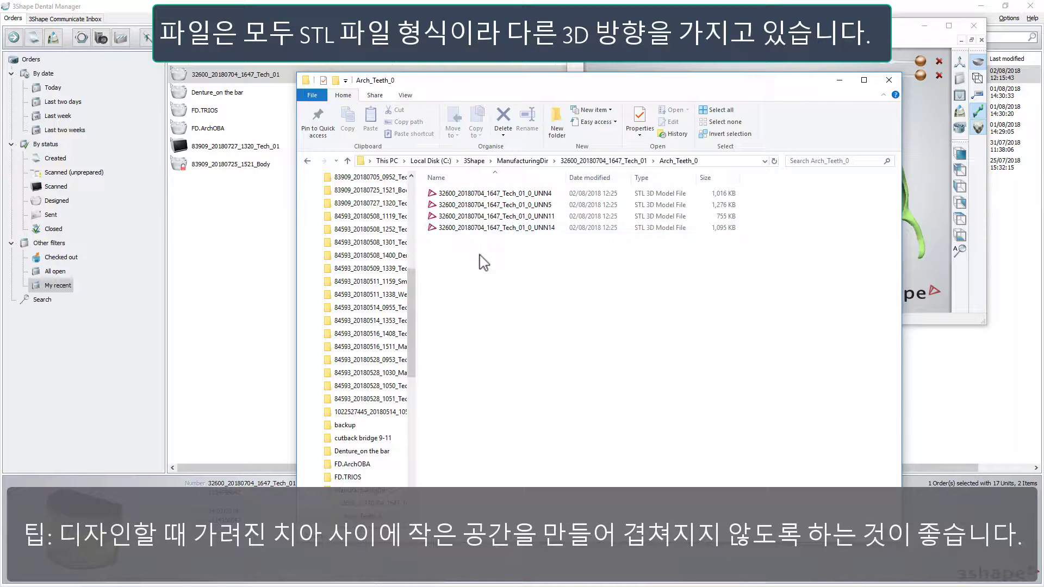
{"action": "left_click_drag", "start_coordinate": [478, 254], "coordinate": [478, 194]}
{"action": "right_click", "coordinate": [479, 196]}
{"action": "left_click", "coordinate": [495, 199]}
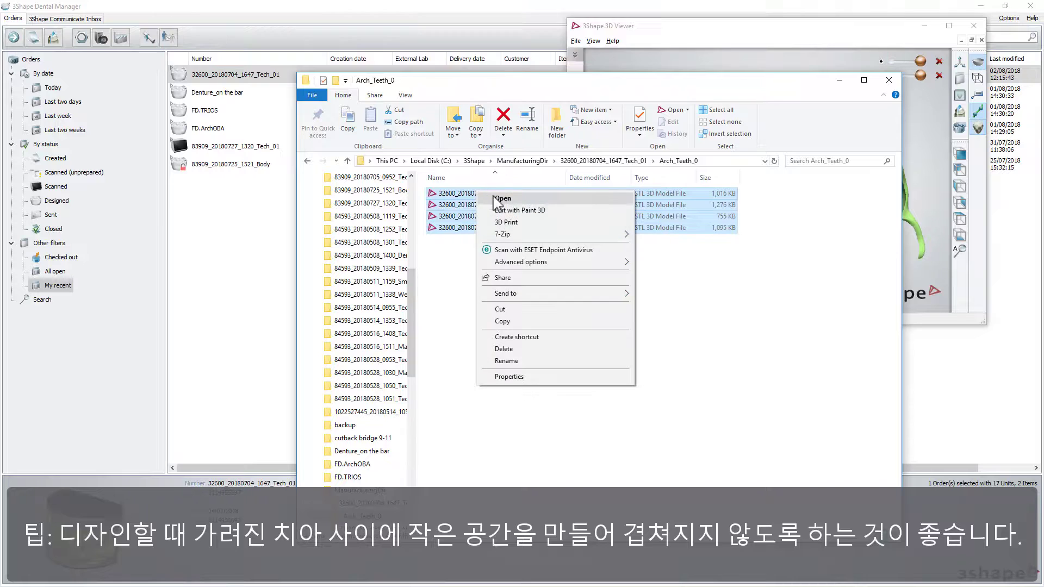